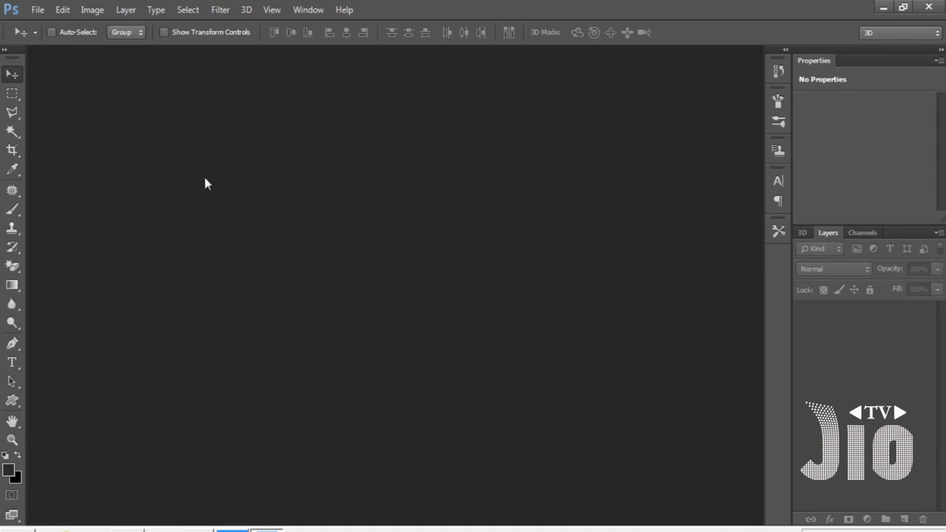
# - Browse to the folder of soup bowl and index images and select index to open
pyautogui.click(37, 11)
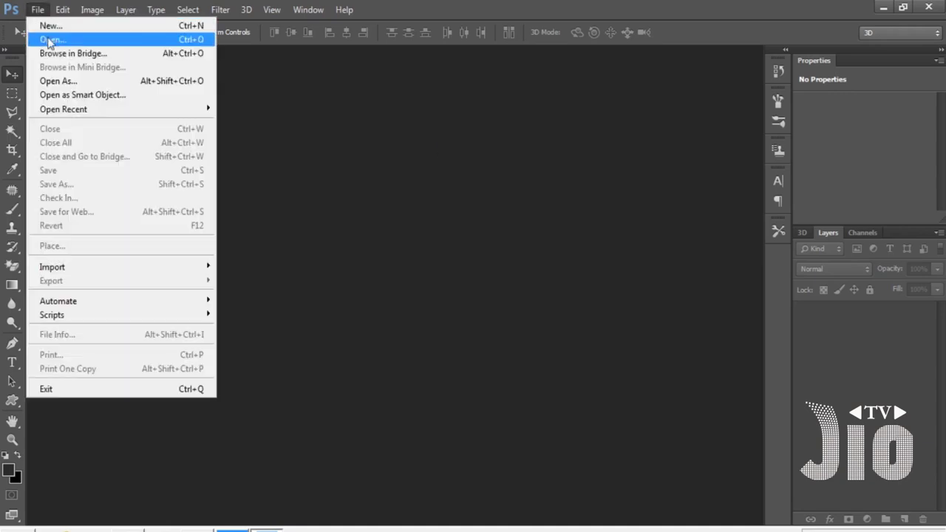
pyautogui.click(49, 41)
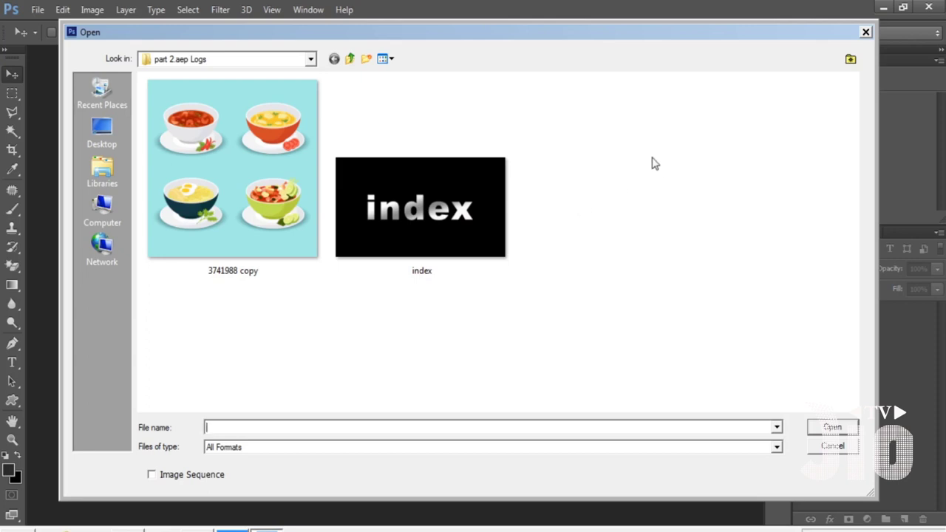
pyautogui.click(212, 190)
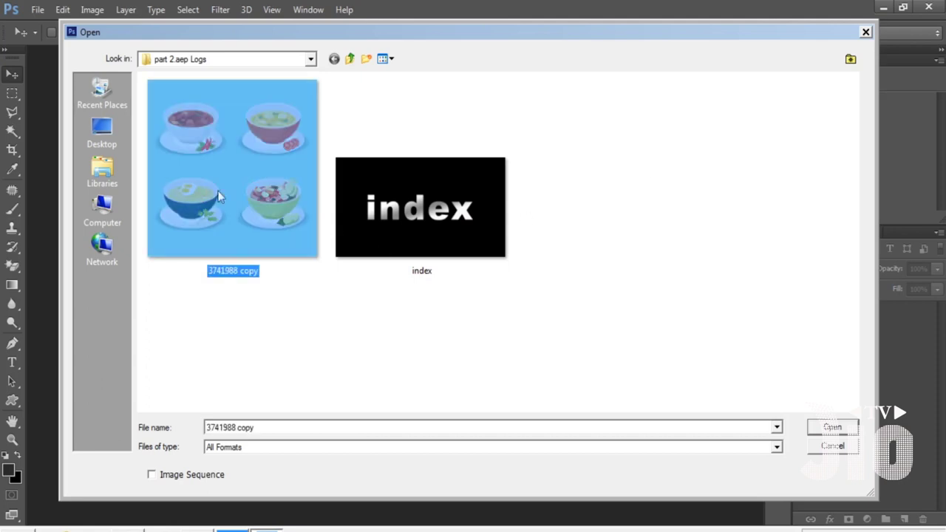
pyautogui.click(433, 231)
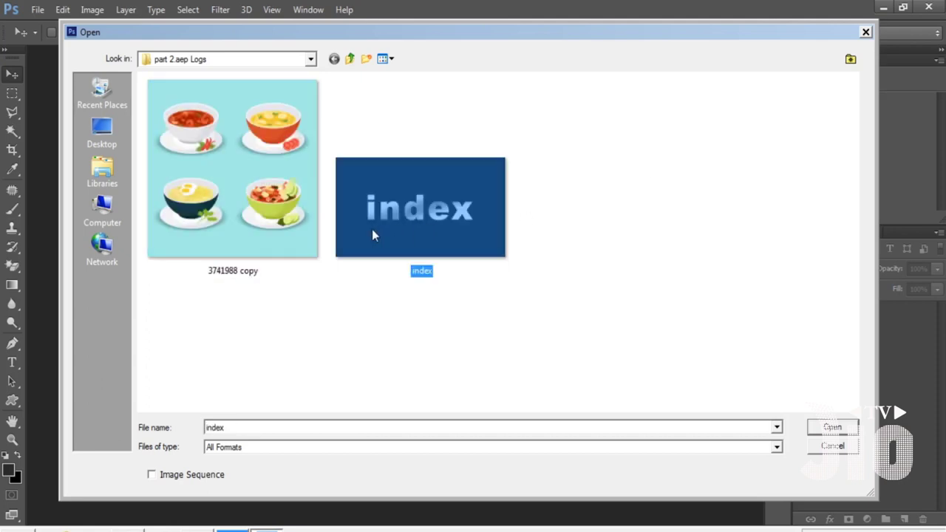
pyautogui.click(625, 257)
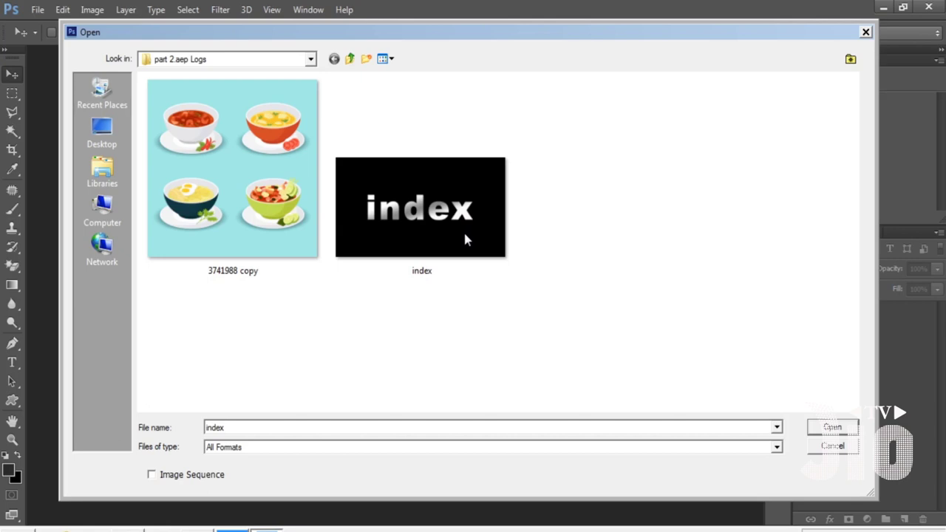
# - Open the index image, zoom in and out, and place a text cursor above 'index'
pyautogui.doubleClick(418, 217)
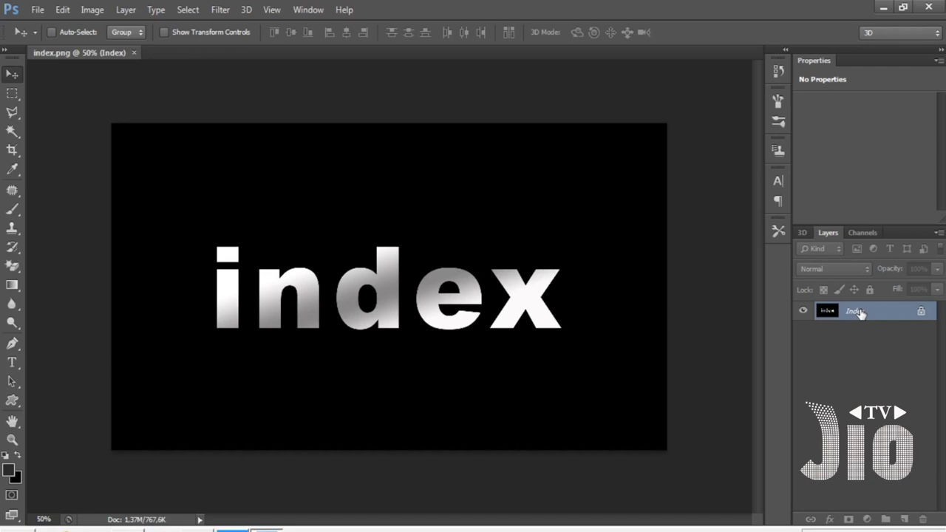
pyautogui.hotkey('ctrl', '+')
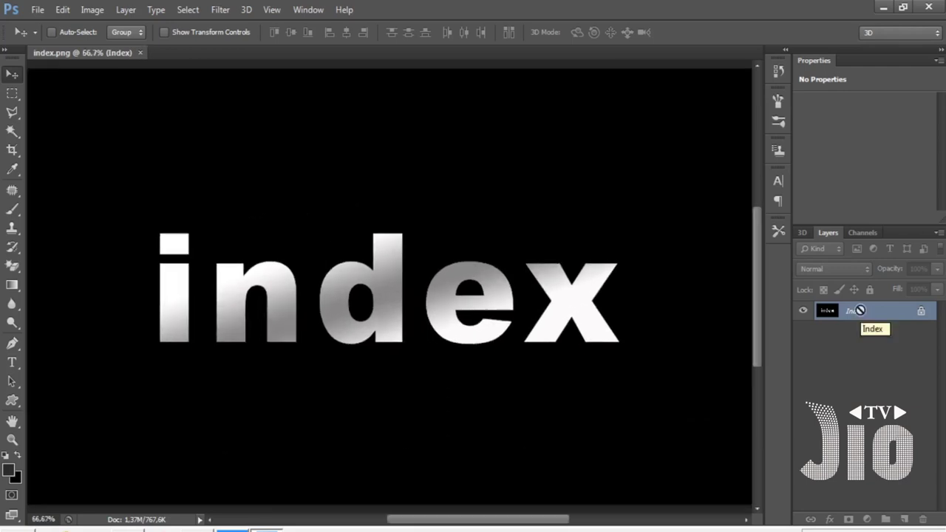
pyautogui.hotkey('ctrl', '+')
pyautogui.hotkey('ctrl', '-')
pyautogui.hotkey('ctrl', '-')
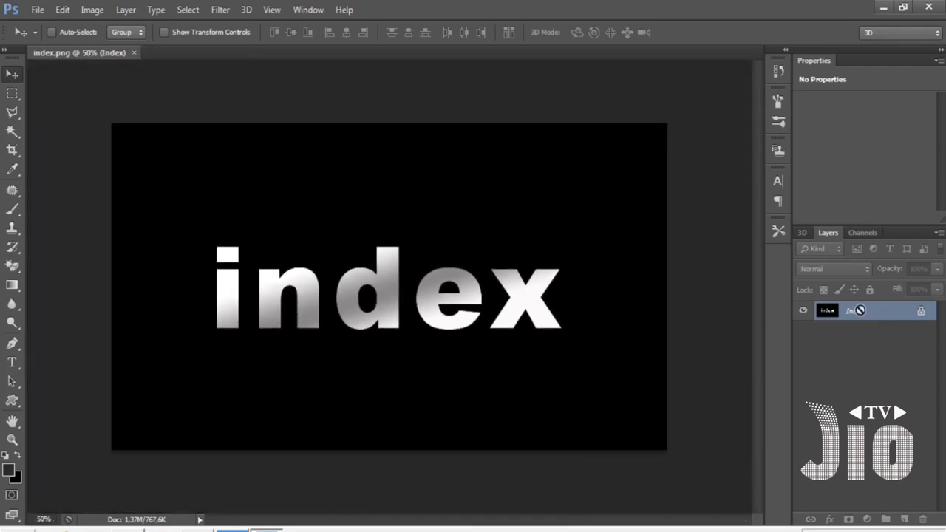
pyautogui.hotkey('ctrl', '+')
pyautogui.hotkey('ctrl', '-')
pyautogui.click(12, 362)
pyautogui.click(411, 206)
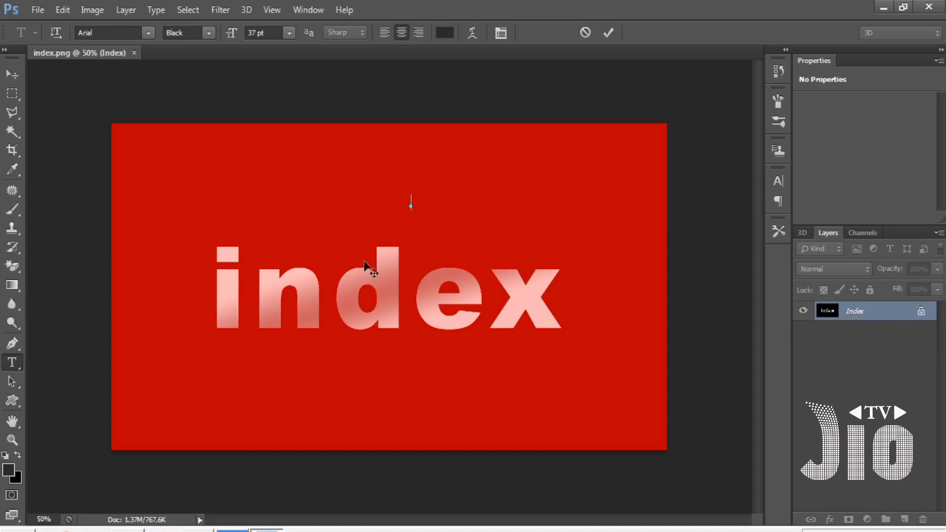
# - Switch to the Move tool to abandon the pending type entry
pyautogui.click(20, 80)
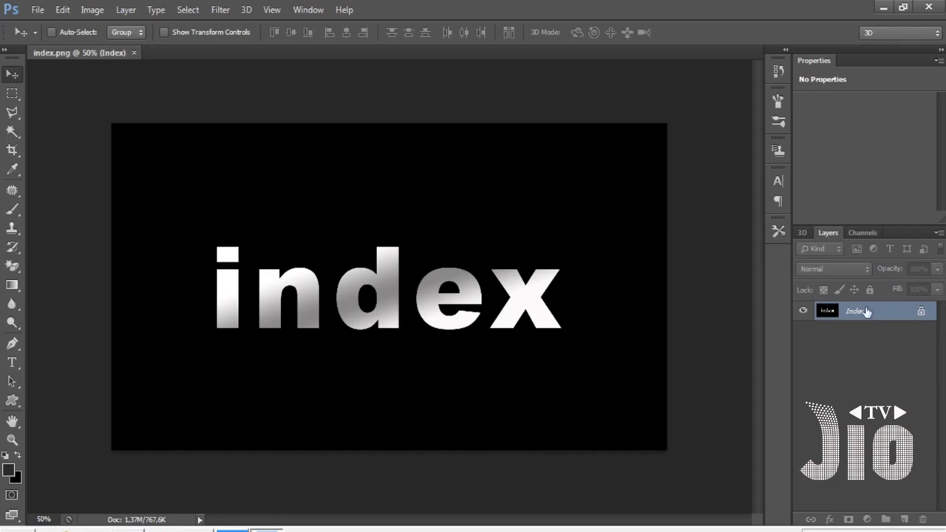
# - Convert index from Indexed to RGB Color and place a new text insertion point on the canvas
pyautogui.click(88, 9)
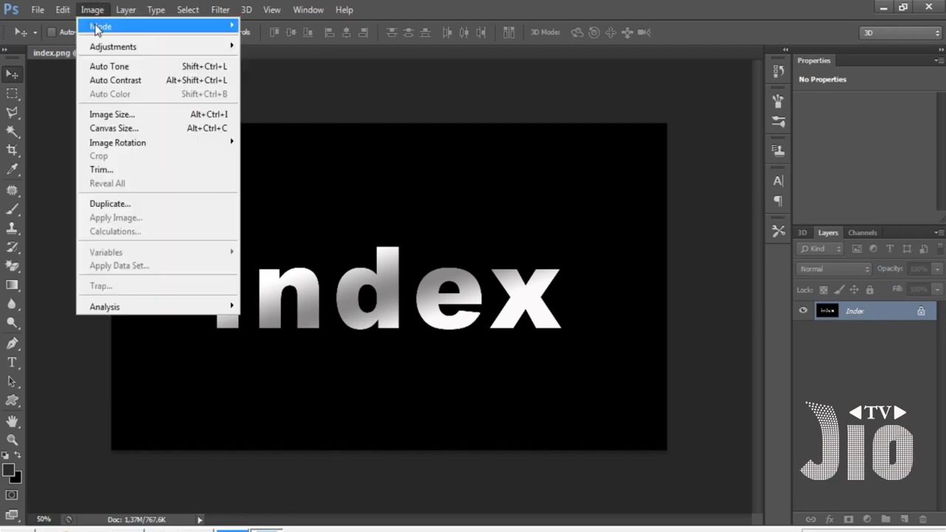
pyautogui.moveTo(102, 26)
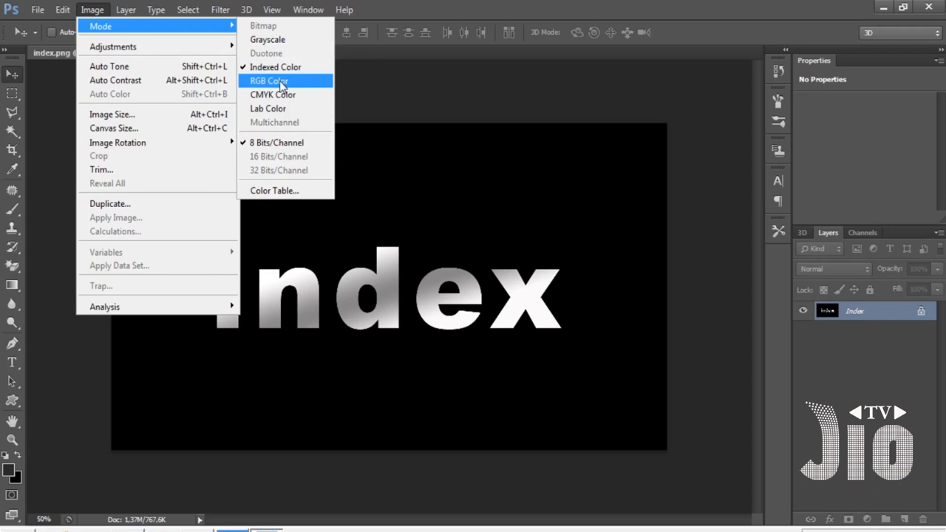
pyautogui.click(279, 82)
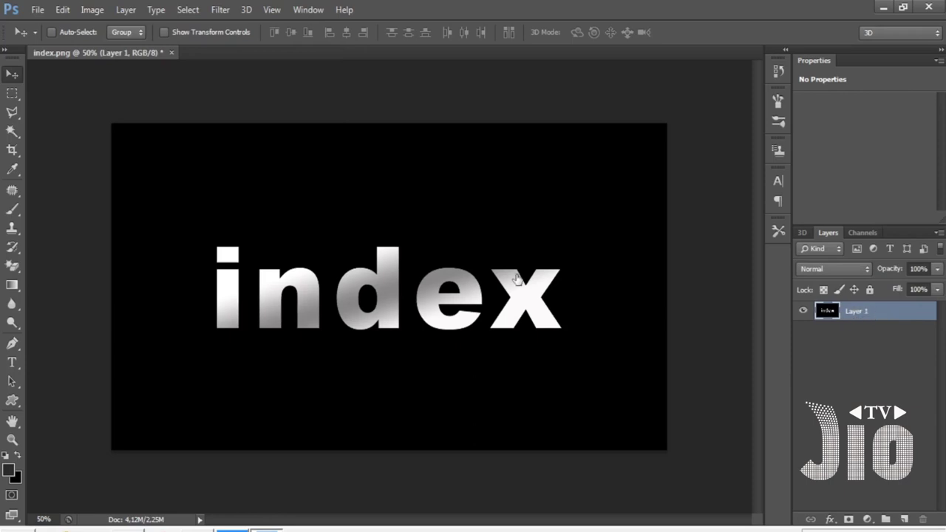
pyautogui.press('h')
pyautogui.doubleClick(900, 316)
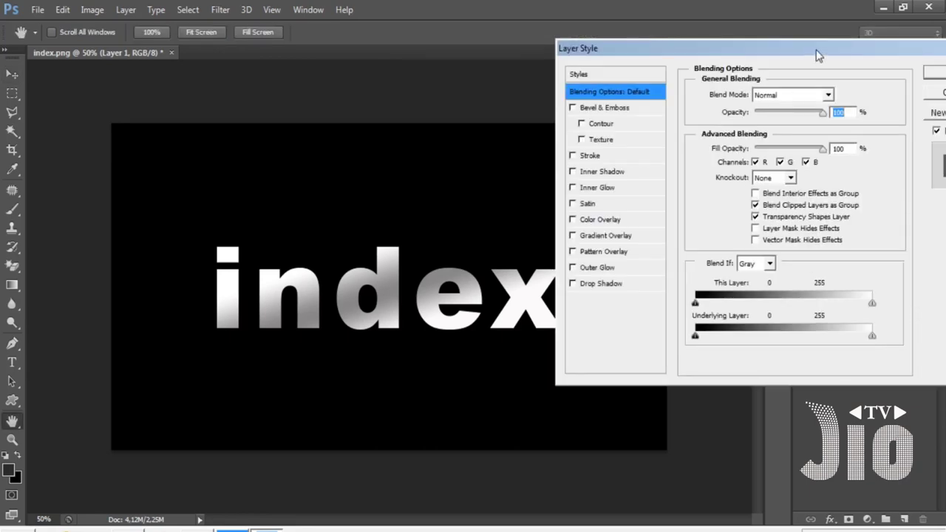
pyautogui.press('Escape')
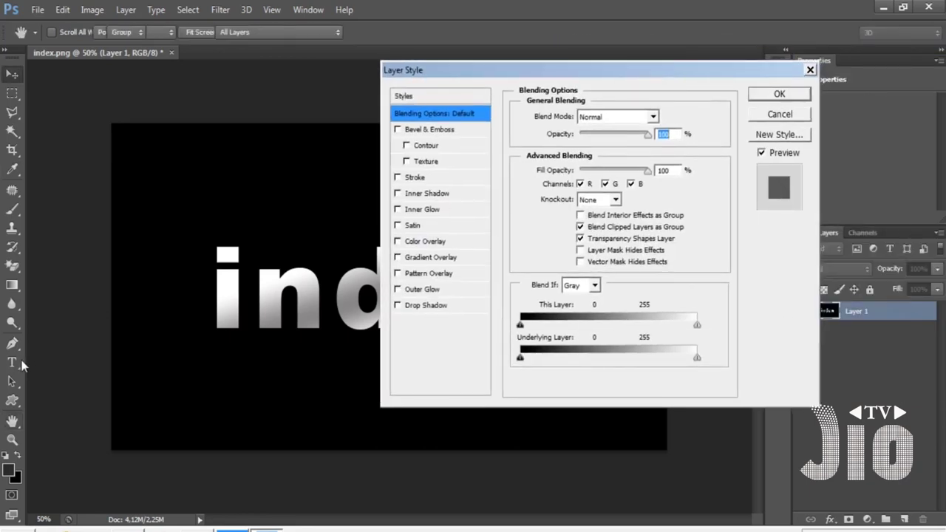
pyautogui.click(13, 362)
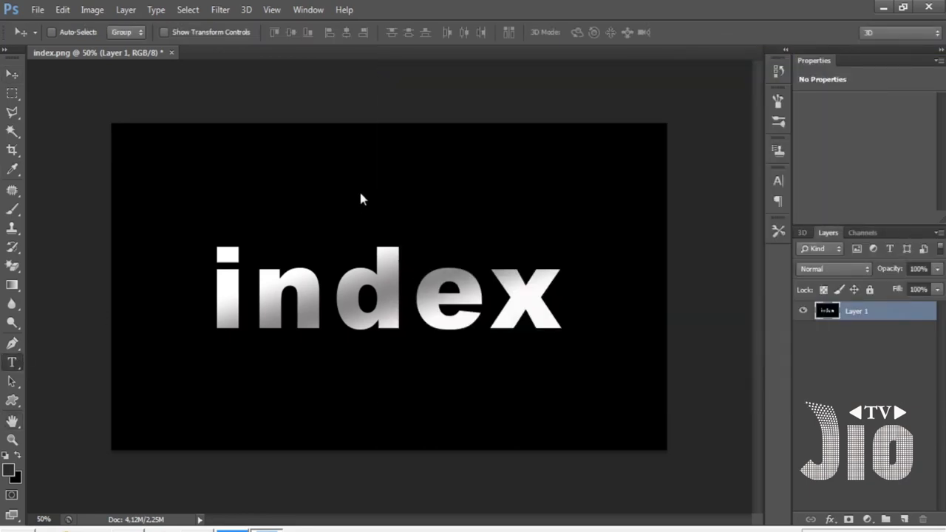
pyautogui.click(312, 192)
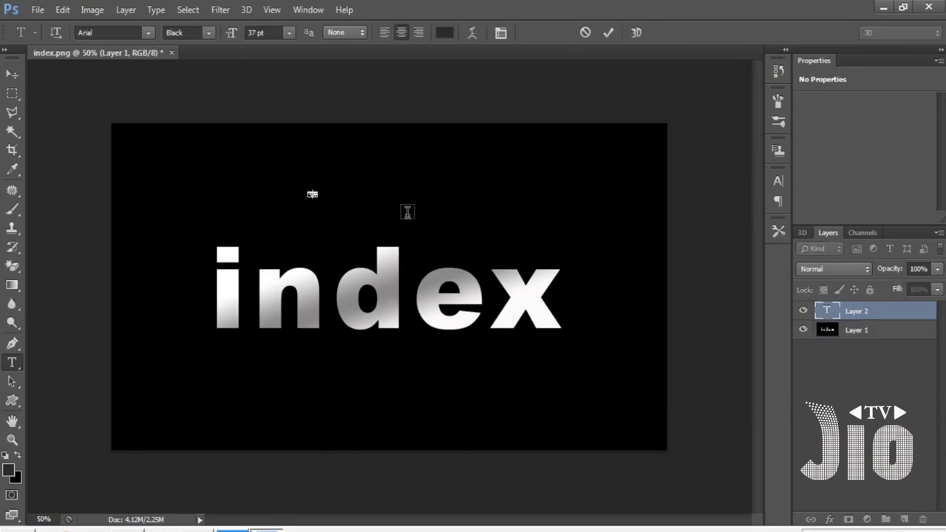
# - Set the pending text's colour to near-white and commit that text layer
pyautogui.click(446, 34)
pyautogui.click(666, 105)
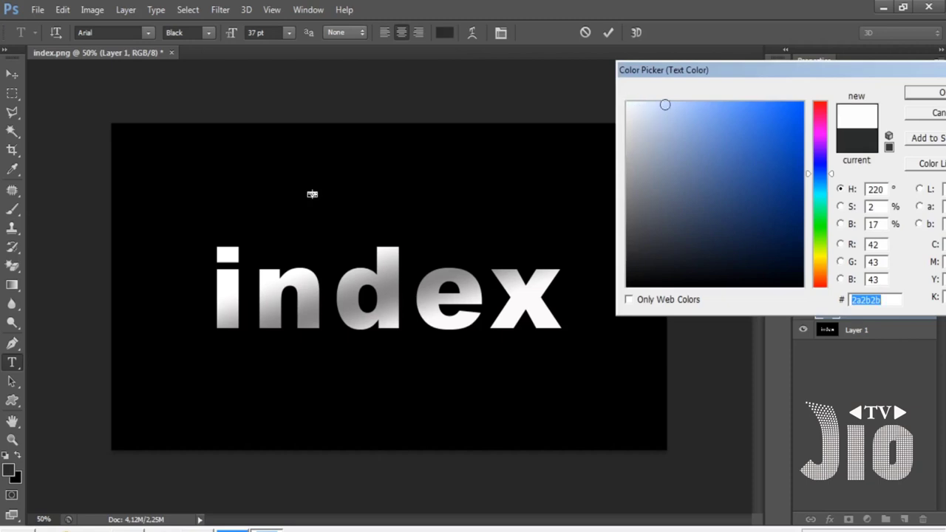
pyautogui.press('Return')
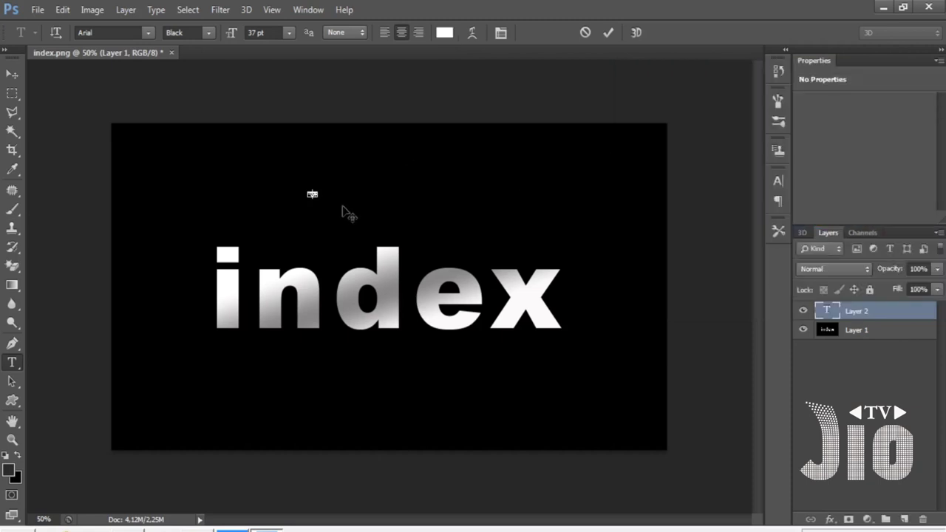
pyautogui.click(11, 74)
# - Add a white 'TESSSSS' text layer below the word index
pyautogui.click(11, 362)
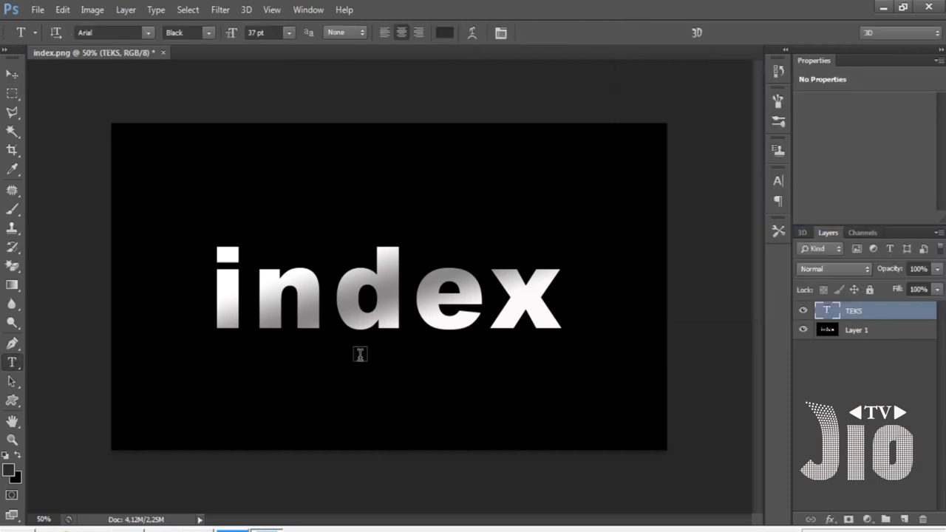
pyautogui.click(360, 355)
pyautogui.write('TE')
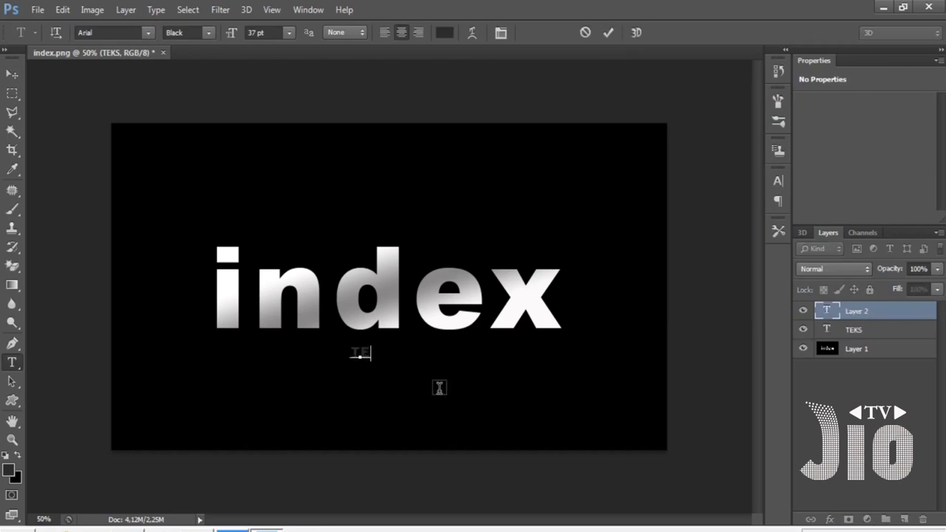
pyautogui.write('SSSSS')
pyautogui.hotkey('ctrl', 'a')
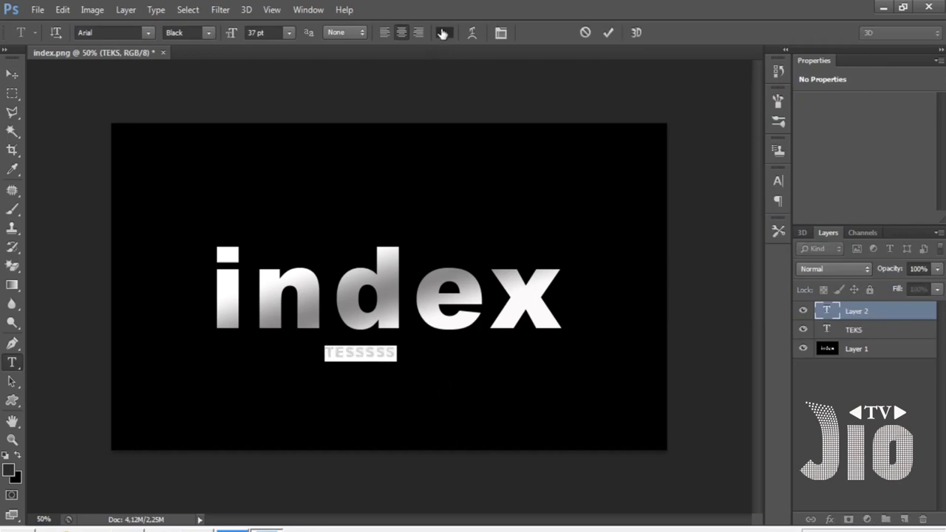
pyautogui.click(443, 34)
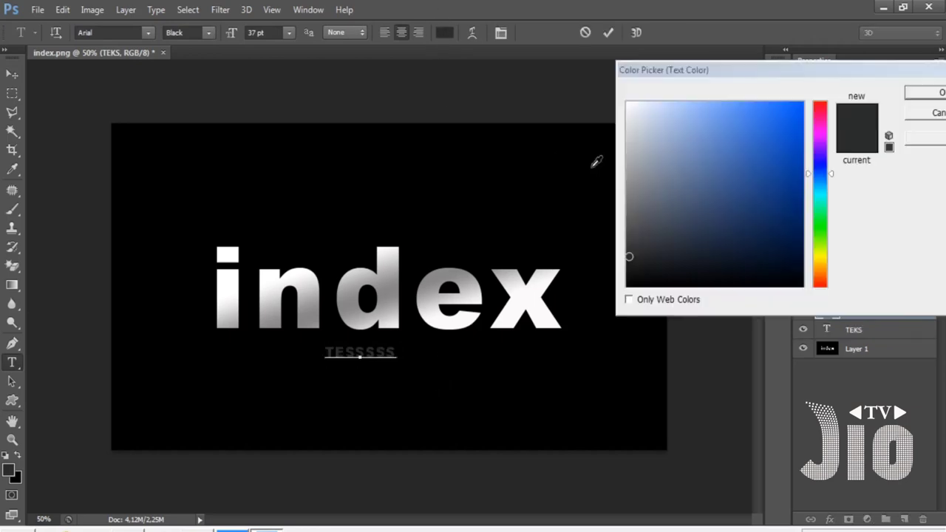
pyautogui.click(629, 104)
pyautogui.press('Return')
pyautogui.hotkey('ctrl', 'Return')
# - Move the TESSSSS text up so it sits just above the word index
pyautogui.press('v')
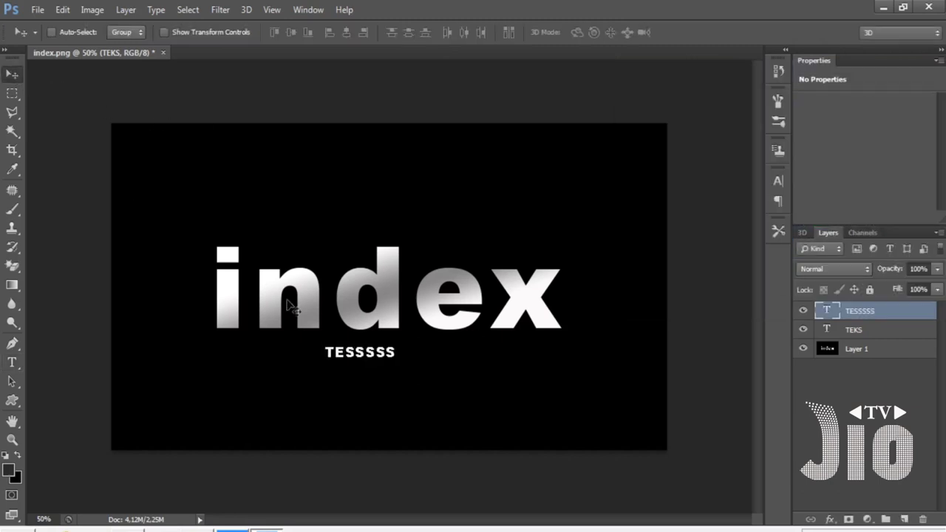
pyautogui.moveTo(288, 307); pyautogui.dragTo(454, 429)
pyautogui.moveTo(507, 414)
pyautogui.mouseDown()
pyautogui.moveTo(418, 249)
pyautogui.moveTo(456, 282)
pyautogui.mouseUp()
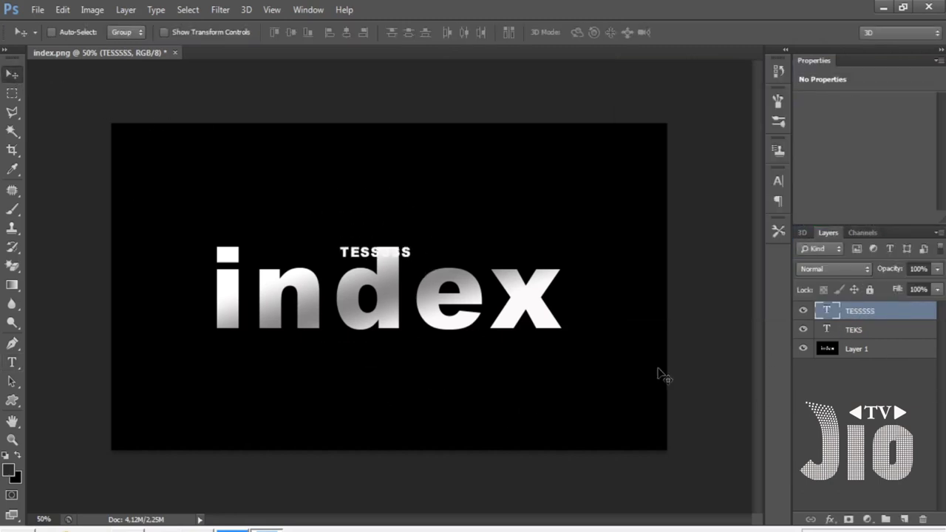
# - Open 3741988 copy.png, zoom in and out on it, and start converting it to RGB colour
pyautogui.click(40, 14)
pyautogui.click(52, 35)
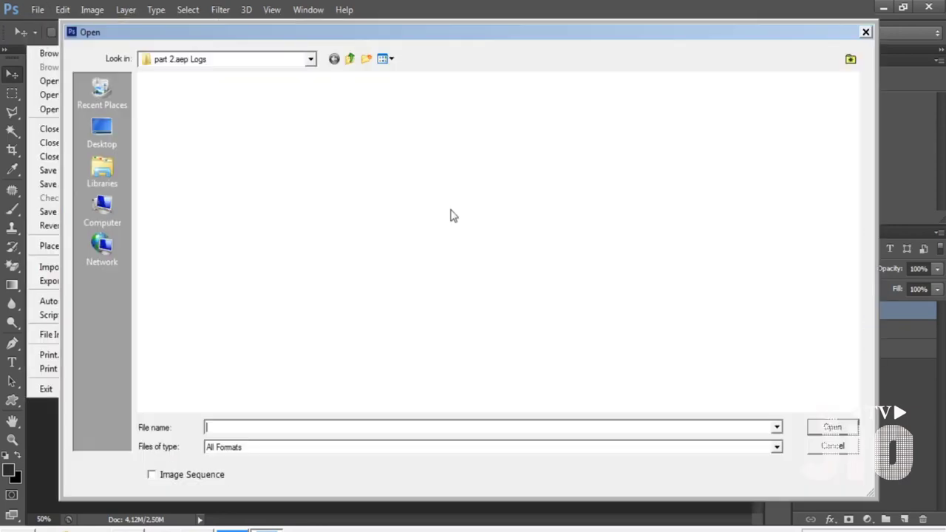
pyautogui.doubleClick(443, 218)
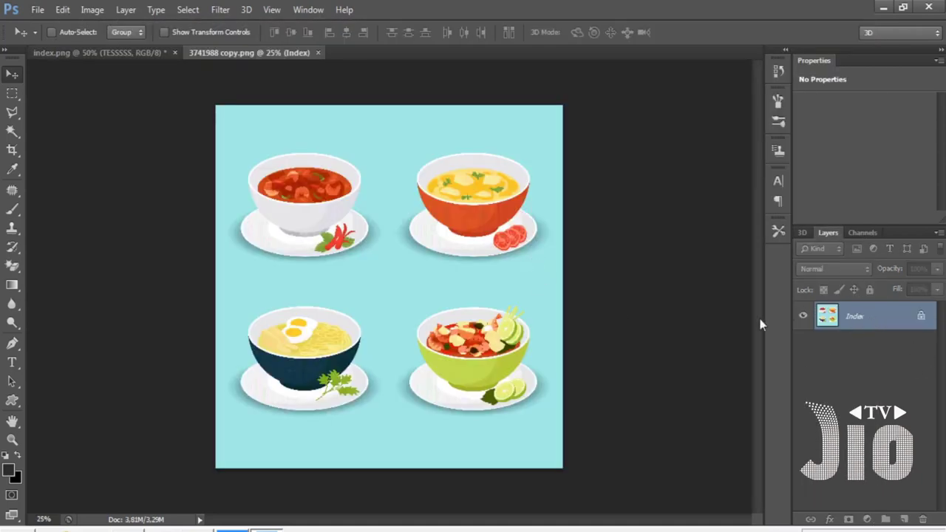
pyautogui.hotkey('ctrl', '+')
pyautogui.hotkey('ctrl', '+')
pyautogui.hotkey('ctrl', '+')
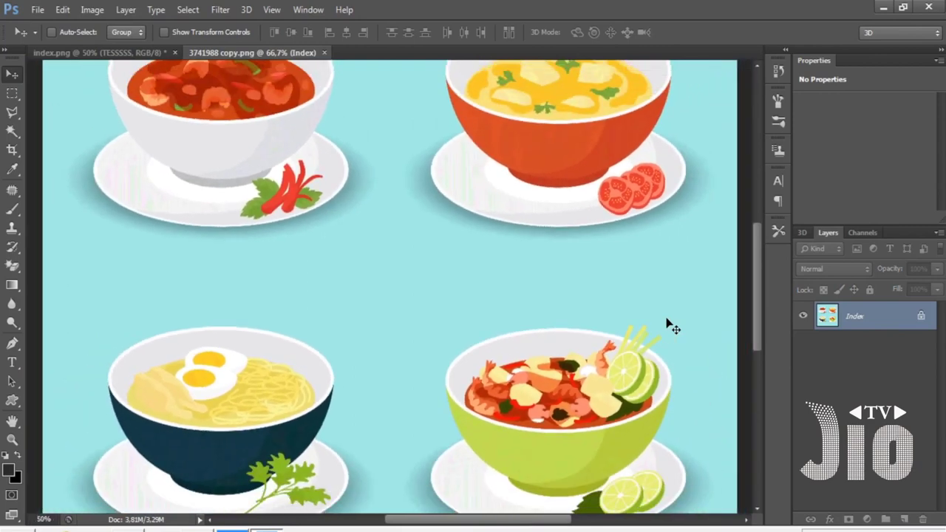
pyautogui.hotkey('ctrl', '-')
pyautogui.hotkey('ctrl', '-')
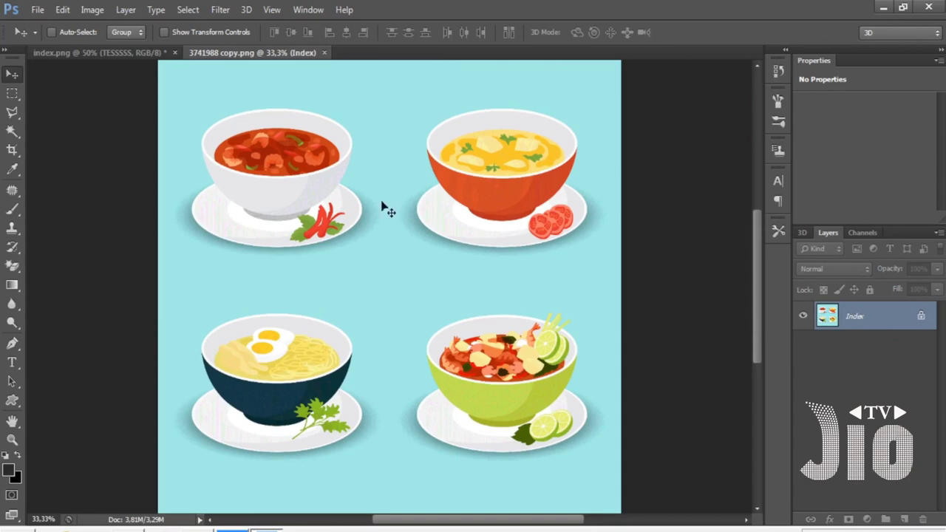
pyautogui.click(92, 10)
pyautogui.moveTo(104, 28)
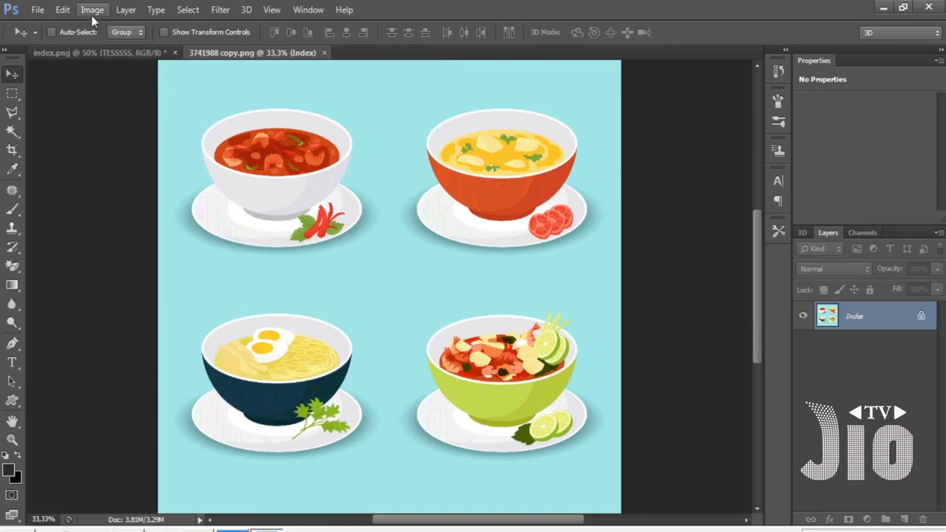